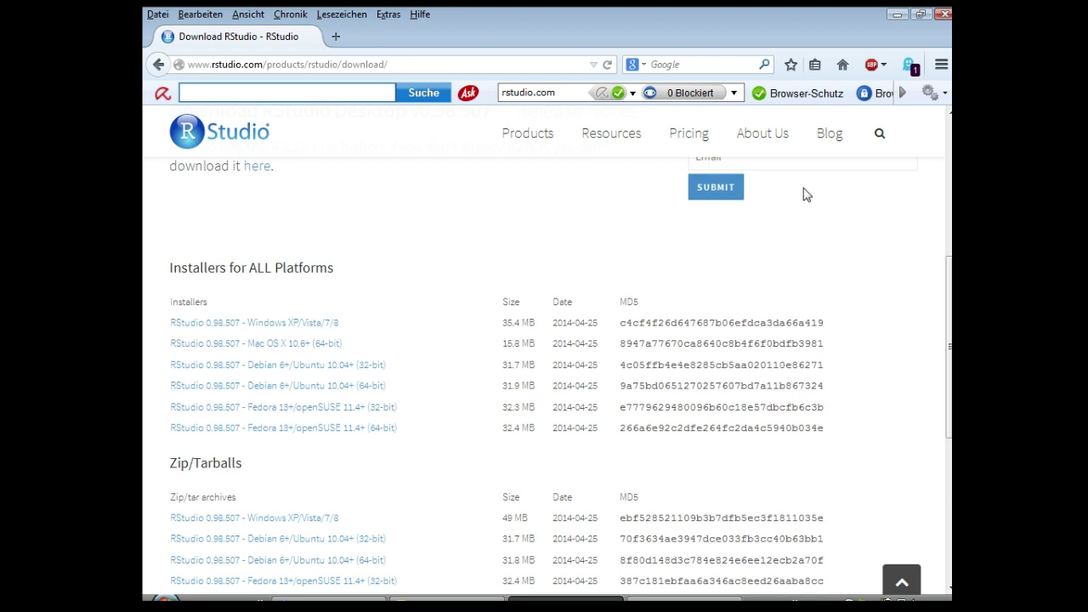
Navigate from the RStudio page to the CRAN home page at cran.r-project.org
{"action": "left_click", "coordinate": [419, 65]}
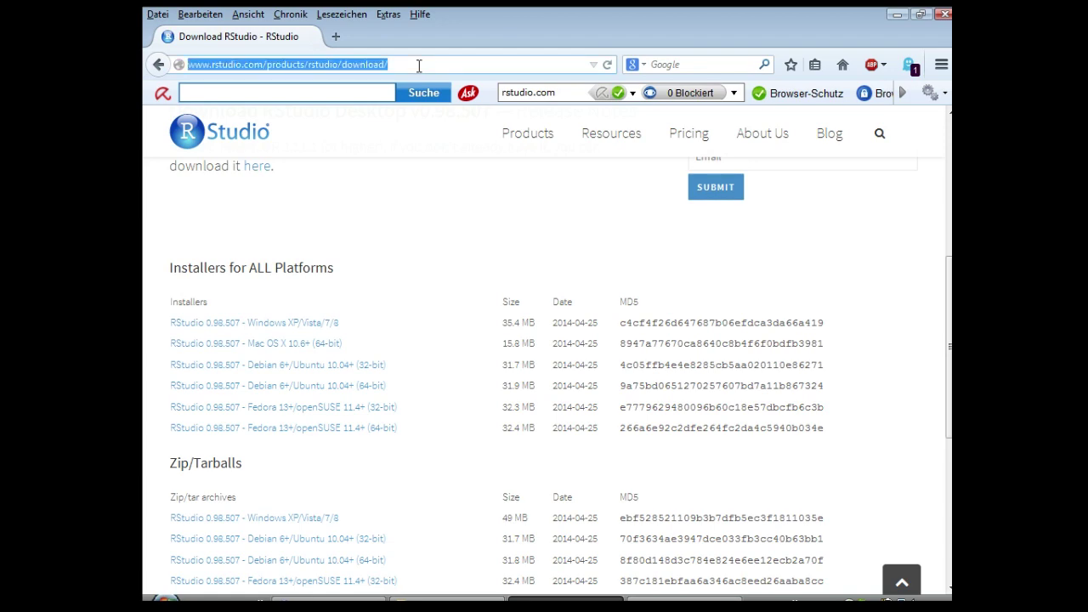
{"action": "type", "text": "cran.r"}
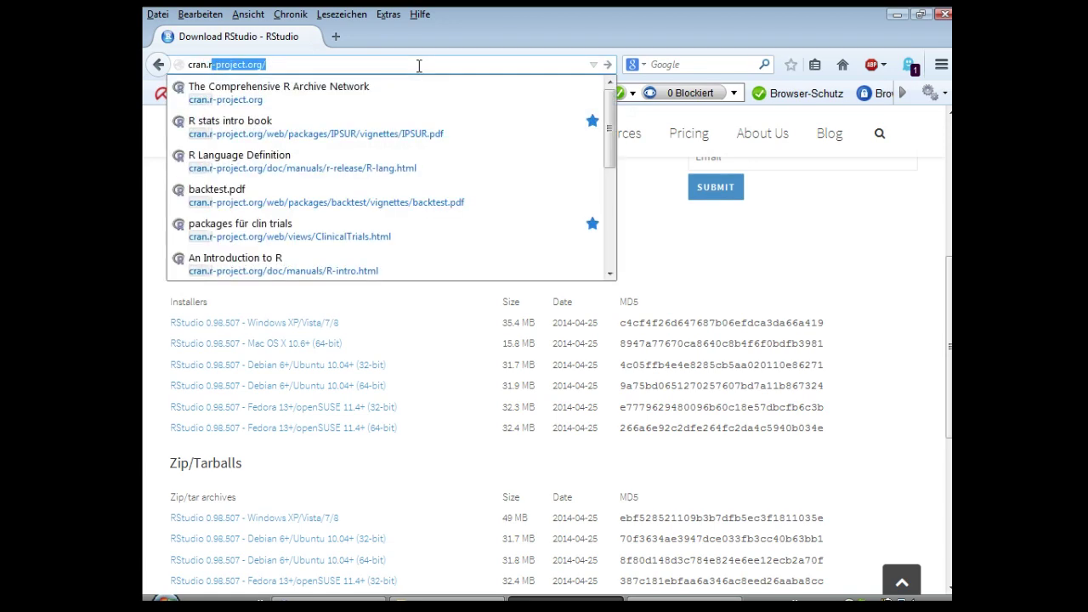
{"action": "type", "text": "-pro"}
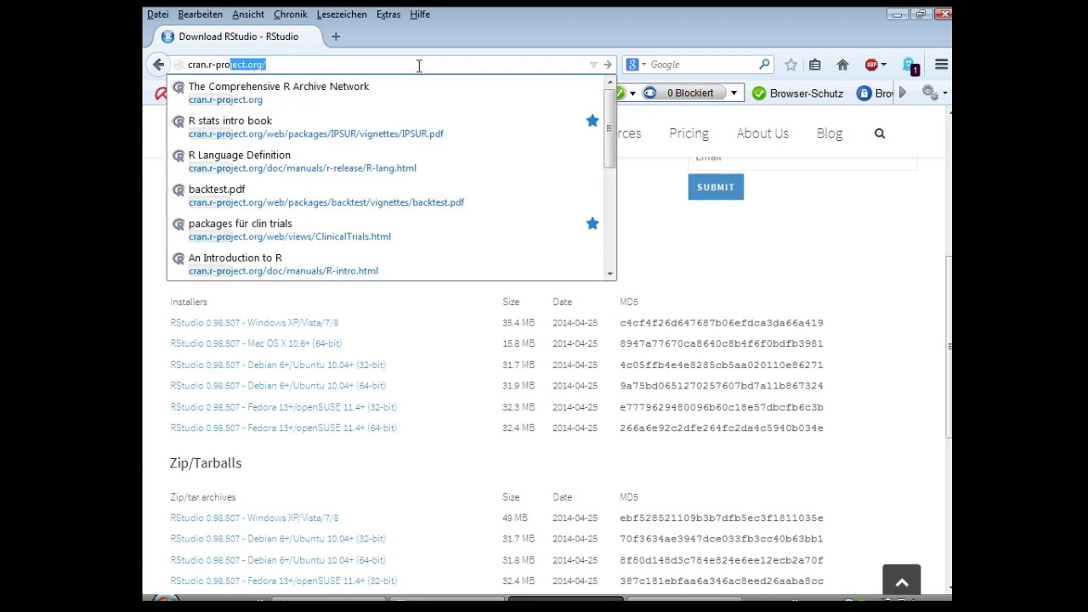
{"action": "key", "text": "Escape"}
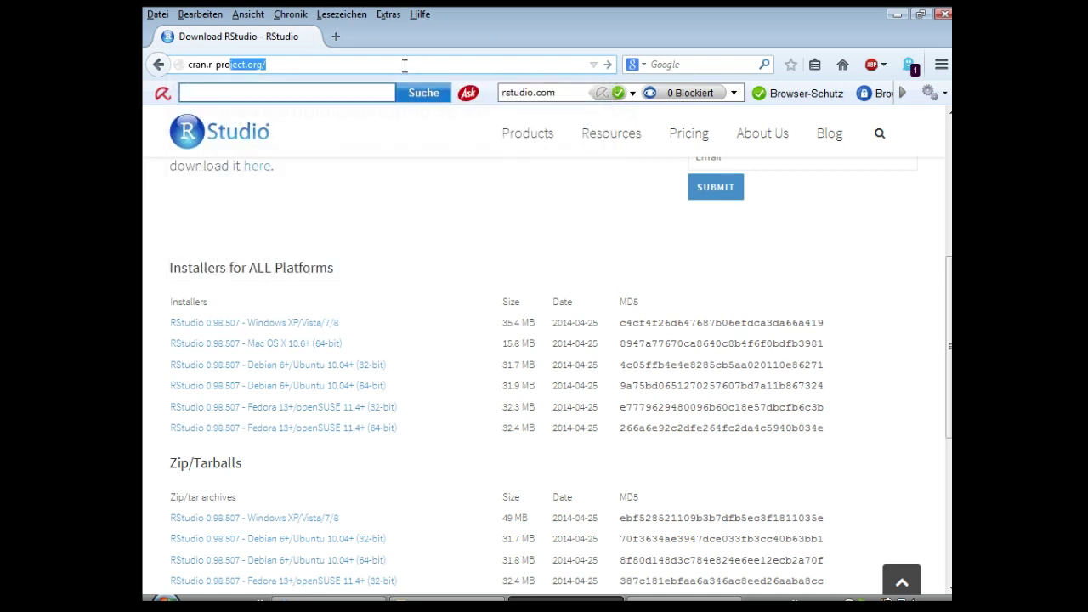
{"action": "left_click", "coordinate": [289, 64]}
{"action": "key", "text": "Return"}
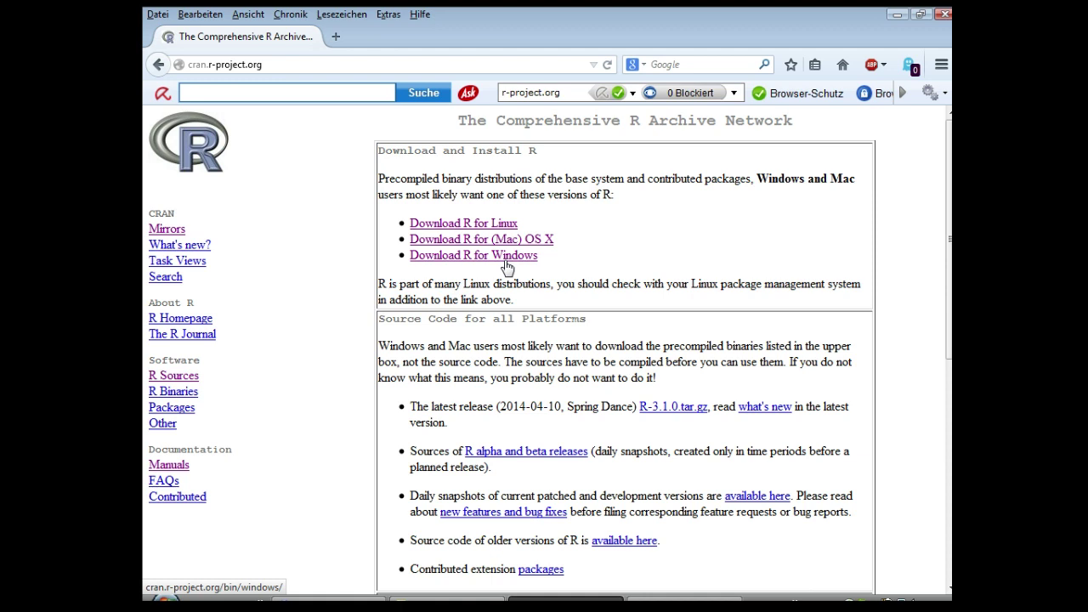
Via Download R for Windows, download and save the R-3.1.0-win.exe installer
{"action": "left_click", "coordinate": [439, 263]}
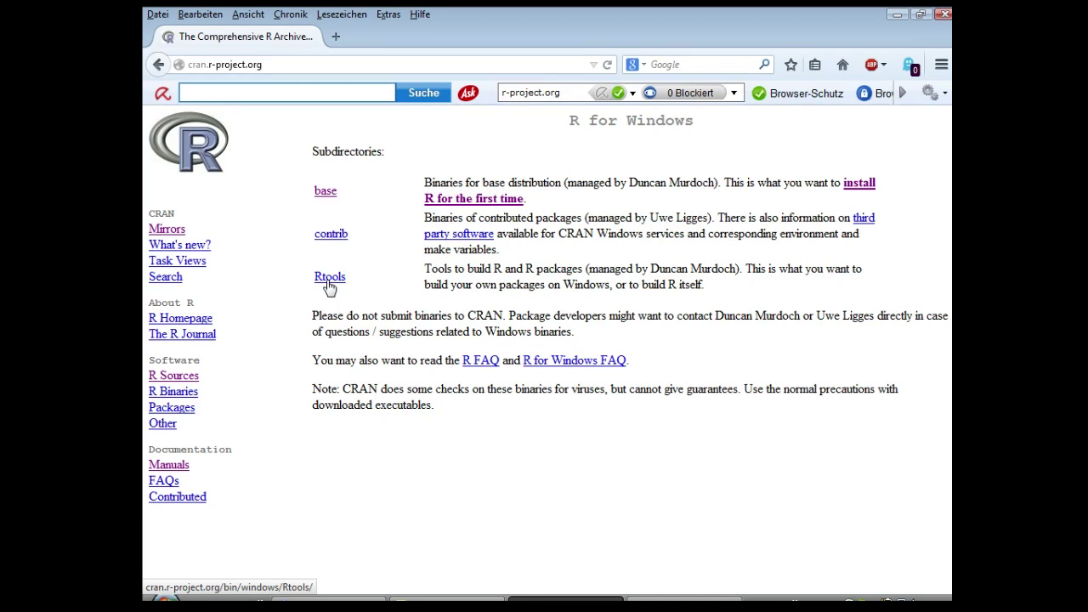
{"action": "left_click", "coordinate": [454, 205]}
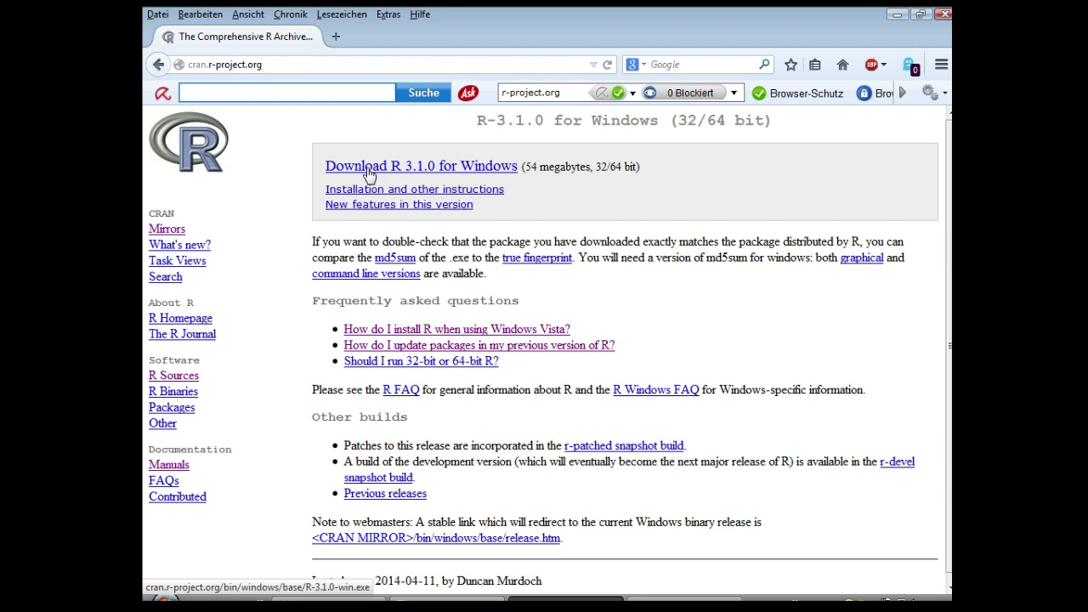
{"action": "left_click", "coordinate": [367, 167]}
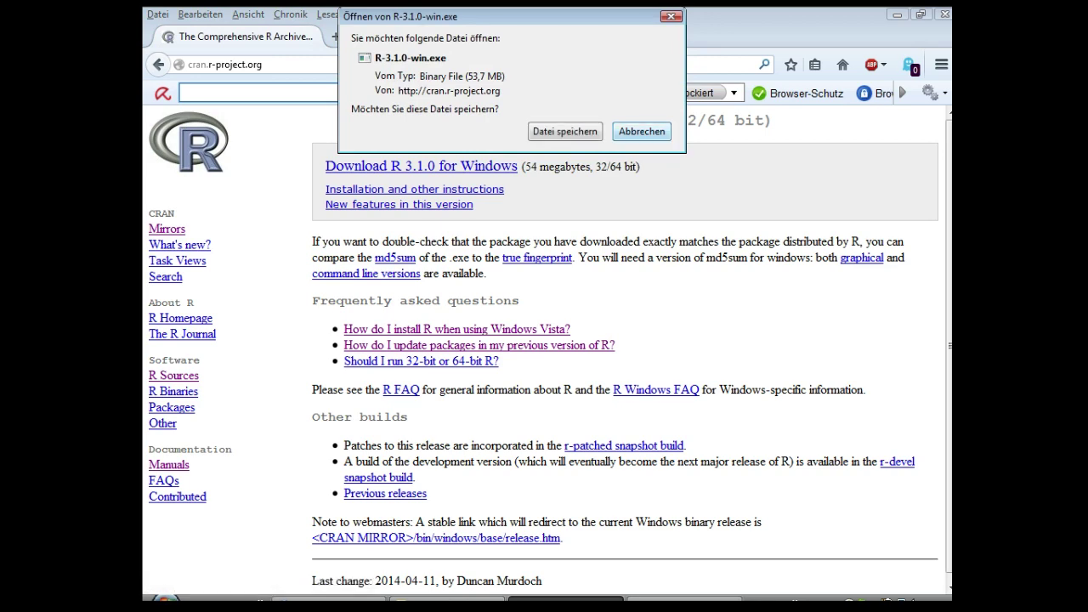
{"action": "left_click", "coordinate": [641, 131]}
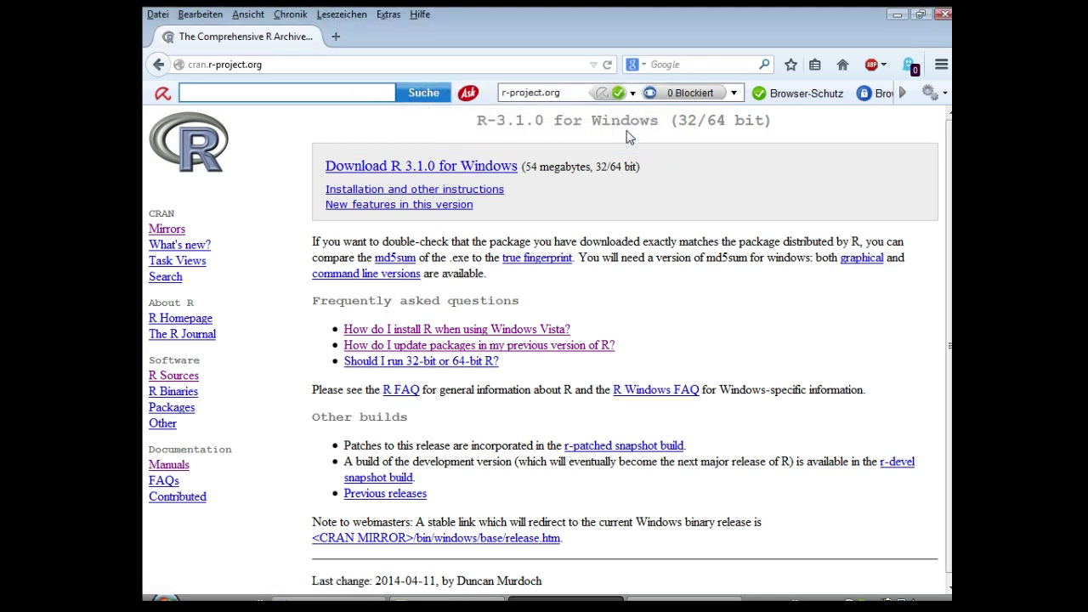
Return to the CRAN home page and open the R for Mac OS X page
{"action": "left_click", "coordinate": [160, 65]}
{"action": "left_click", "coordinate": [160, 65]}
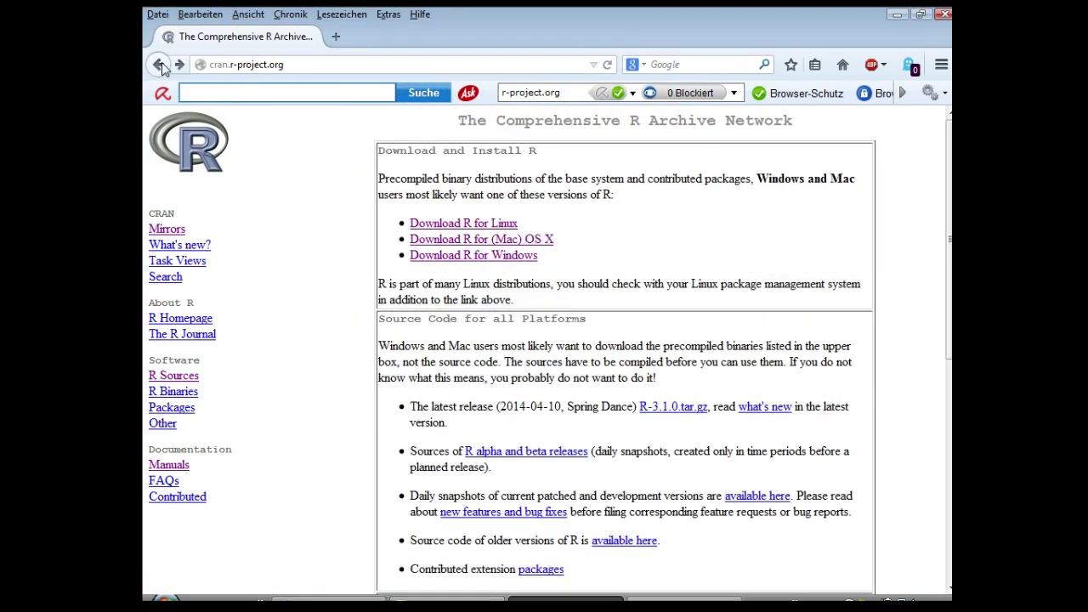
{"action": "left_click", "coordinate": [425, 239]}
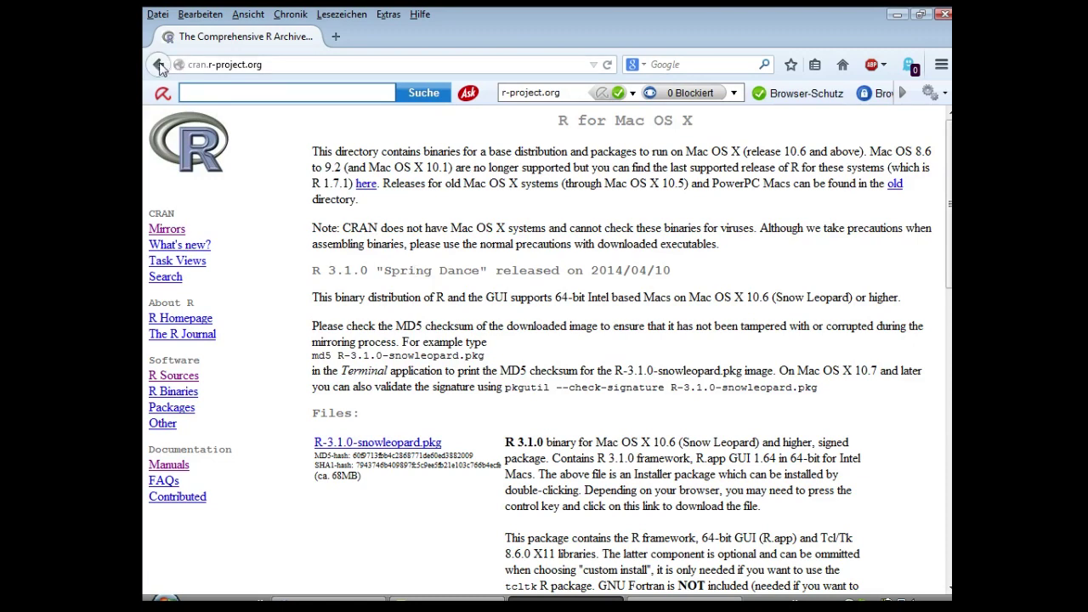
{"action": "left_click", "coordinate": [267, 65]}
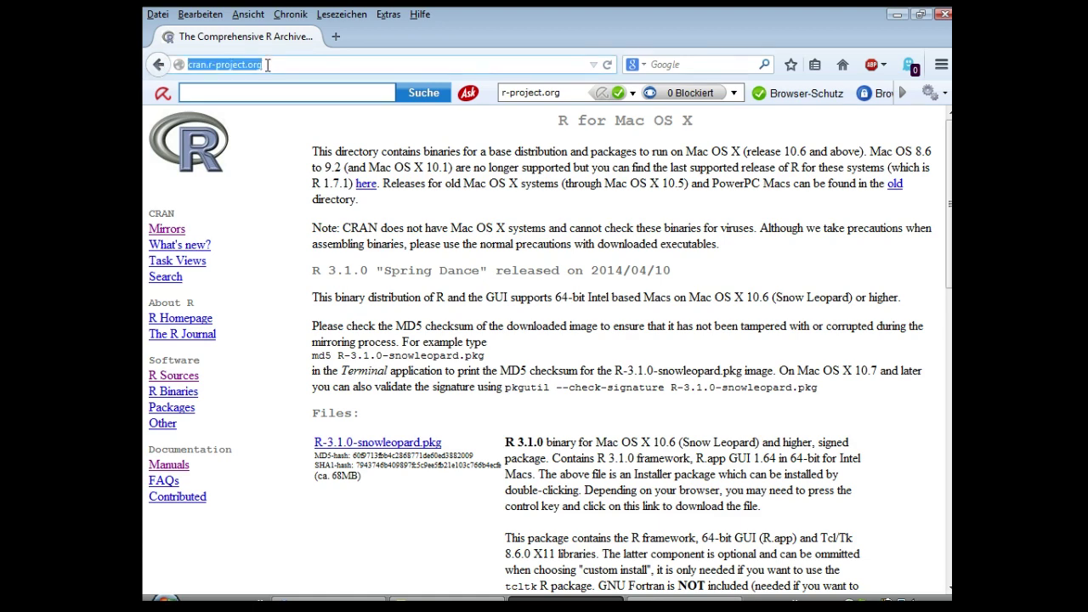
Load the rstudio.com home page by entering 'rstudio' in the address bar
{"action": "type", "text": "rstudi"}
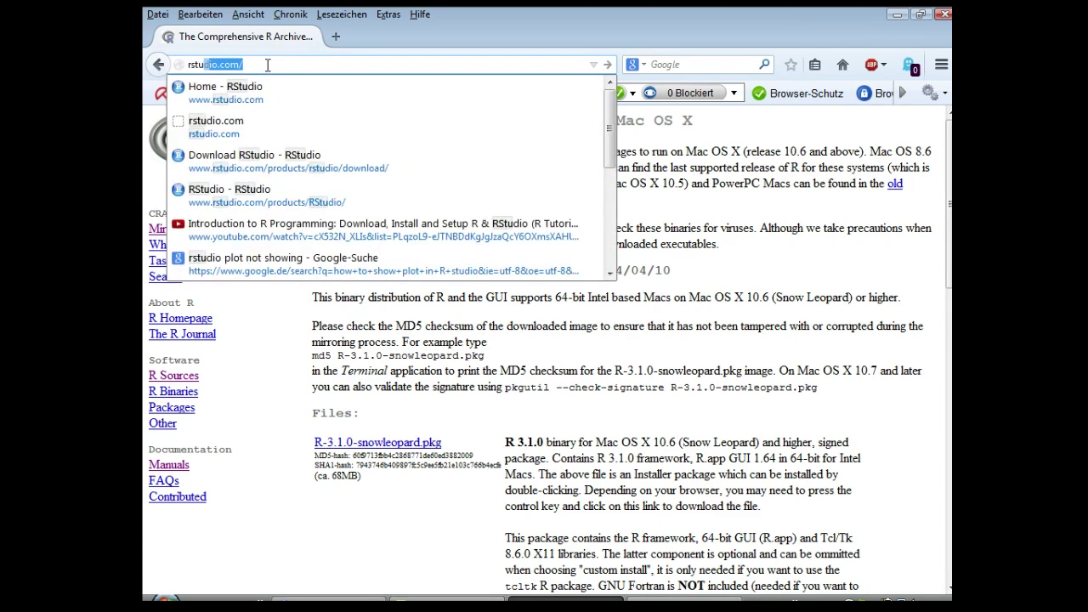
{"action": "type", "text": "o"}
{"action": "key", "text": "Return"}
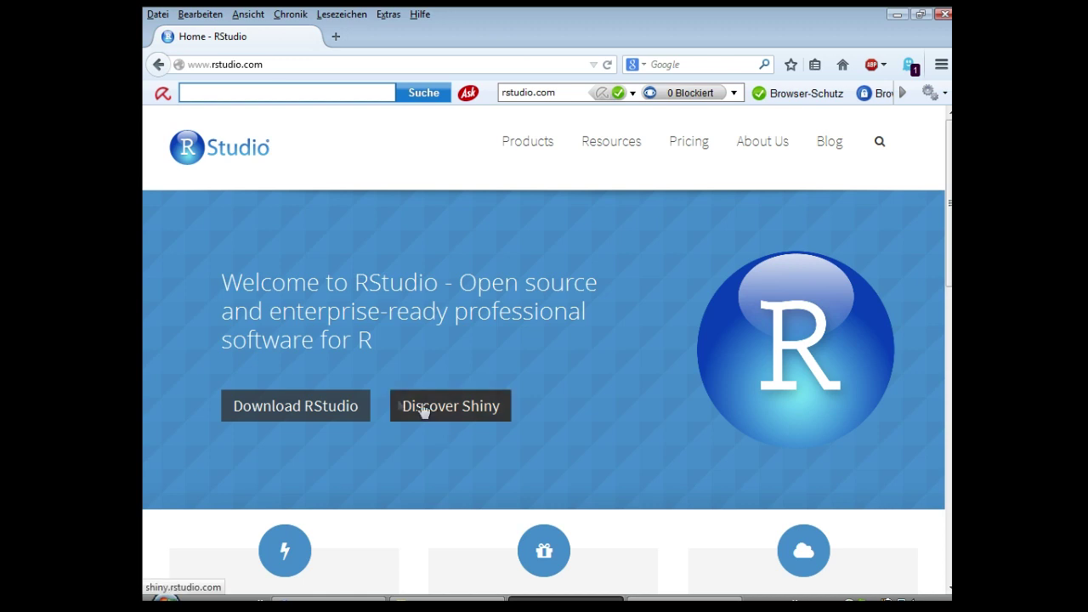
Open the RStudio product overview, scroll to the Desktop pricing rows, and open Desktop's download page
{"action": "left_click", "coordinate": [296, 415]}
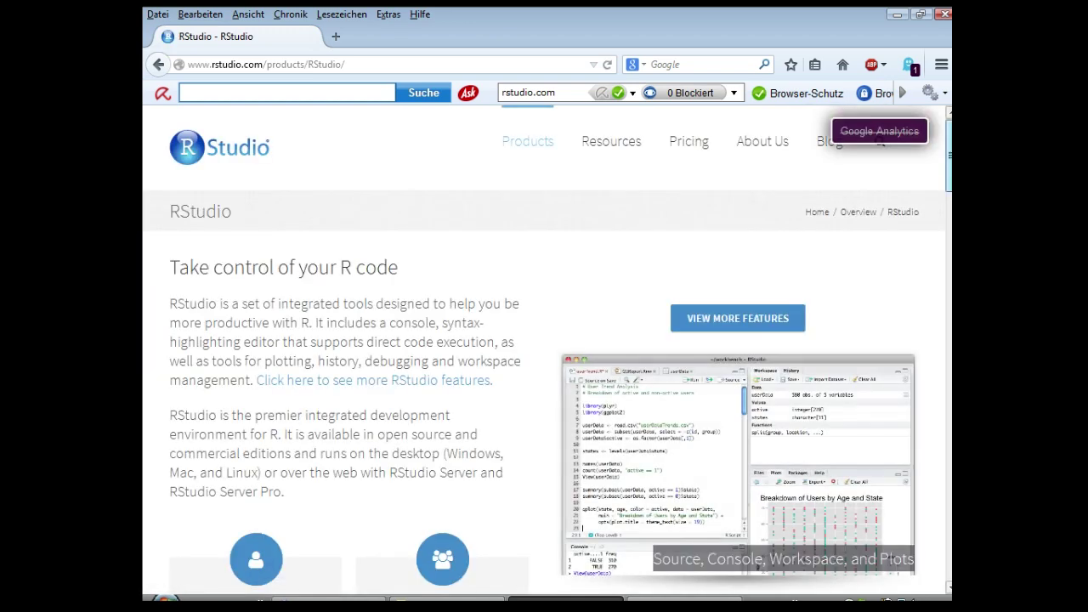
{"action": "scroll", "coordinate": [295, 410], "scroll_direction": "down", "scroll_amount": 5}
{"action": "scroll", "coordinate": [544, 340], "scroll_direction": "down", "scroll_amount": 3}
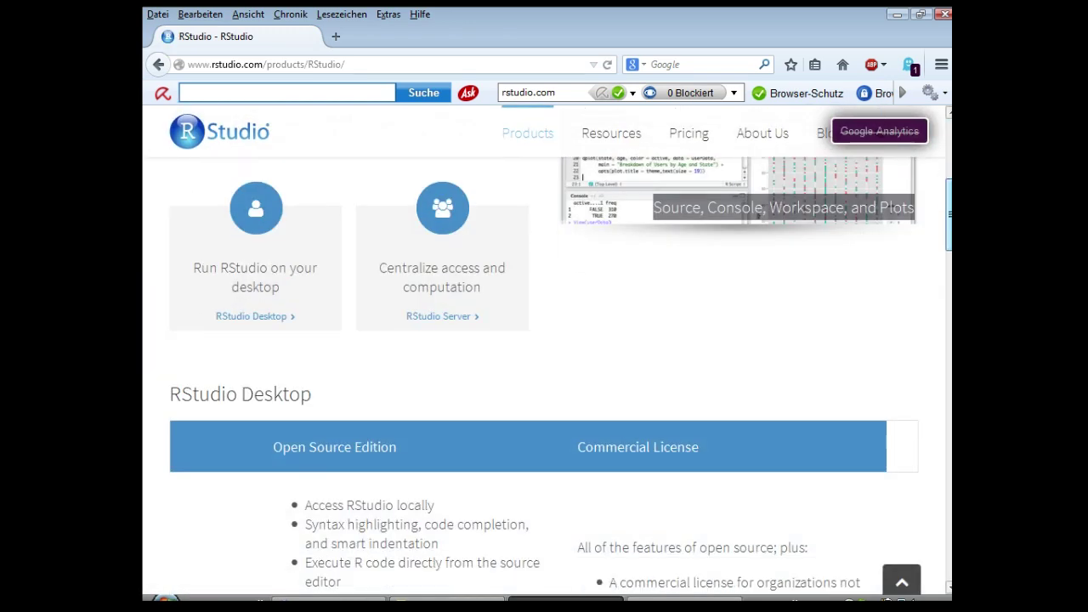
{"action": "scroll", "coordinate": [544, 340], "scroll_direction": "down", "scroll_amount": 2}
{"action": "scroll", "coordinate": [741, 266], "scroll_direction": "down", "scroll_amount": 2}
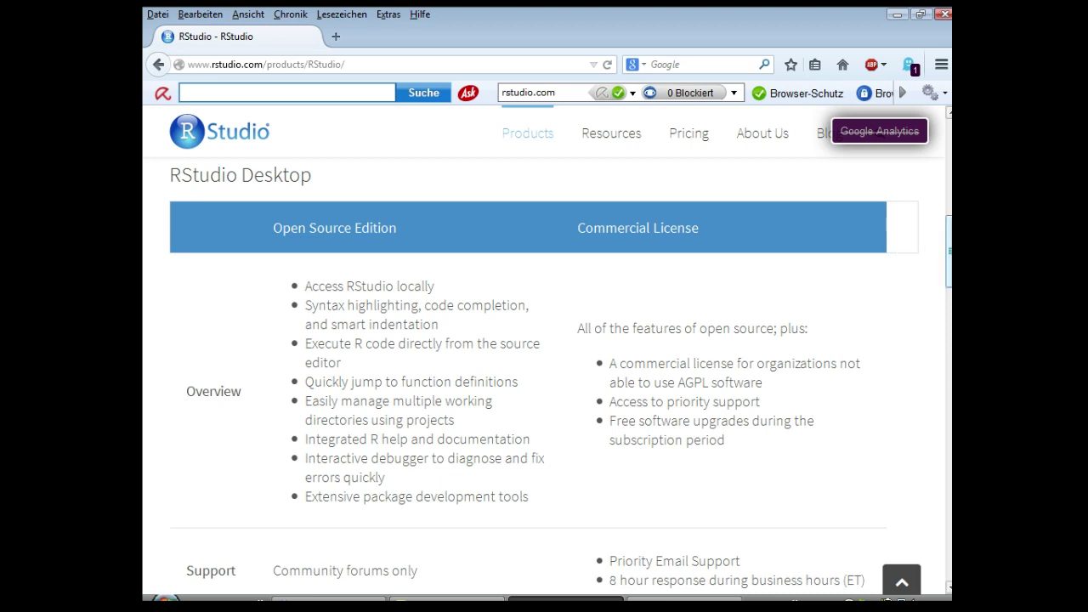
{"action": "scroll", "coordinate": [544, 357], "scroll_direction": "down", "scroll_amount": 3}
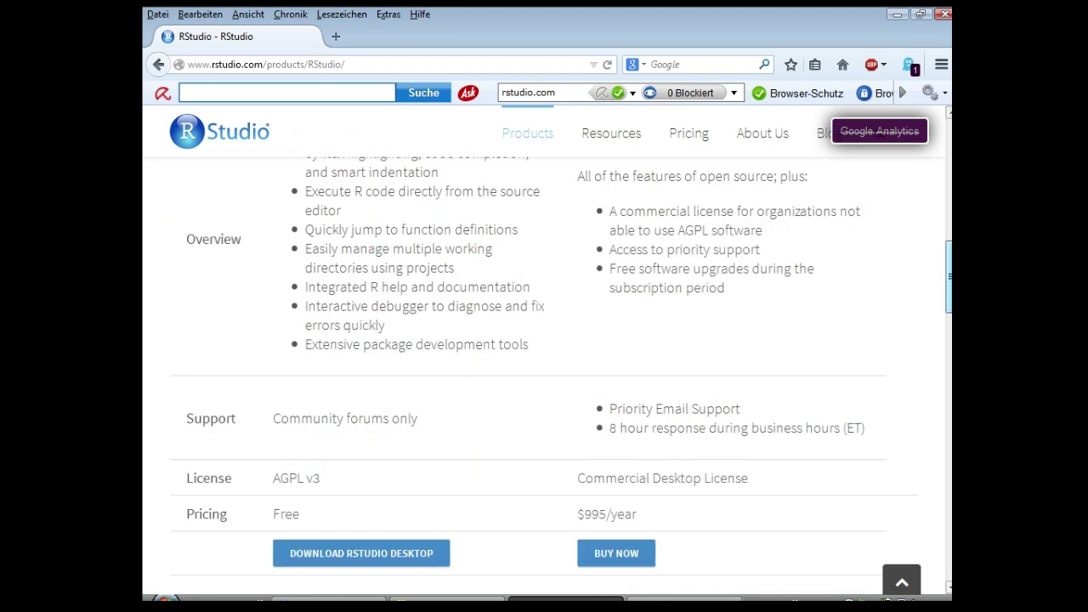
{"action": "scroll", "coordinate": [913, 323], "scroll_direction": "down", "scroll_amount": 4}
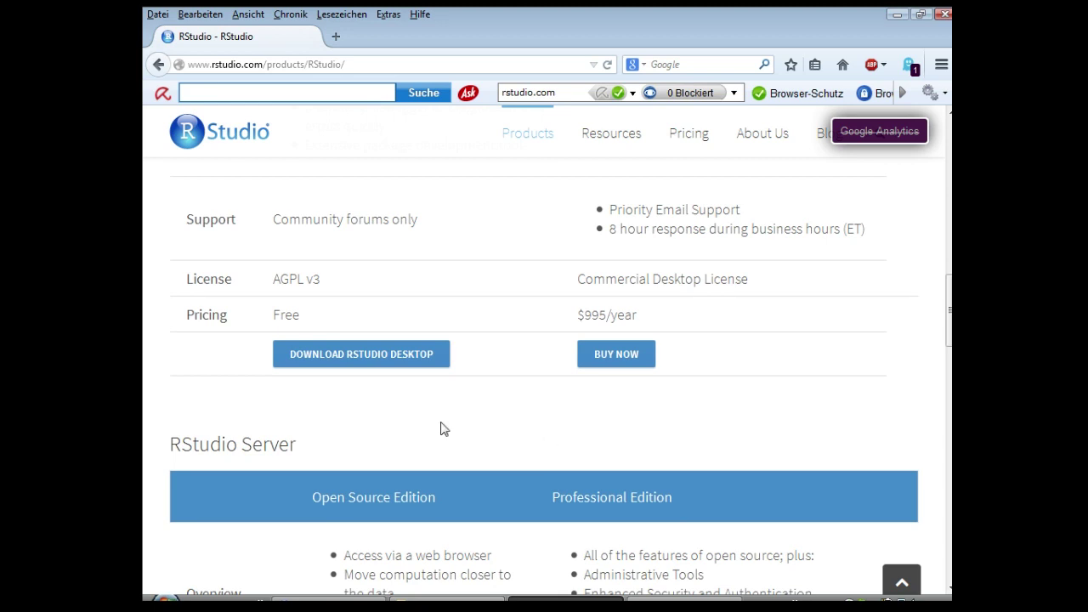
{"action": "left_click", "coordinate": [358, 362]}
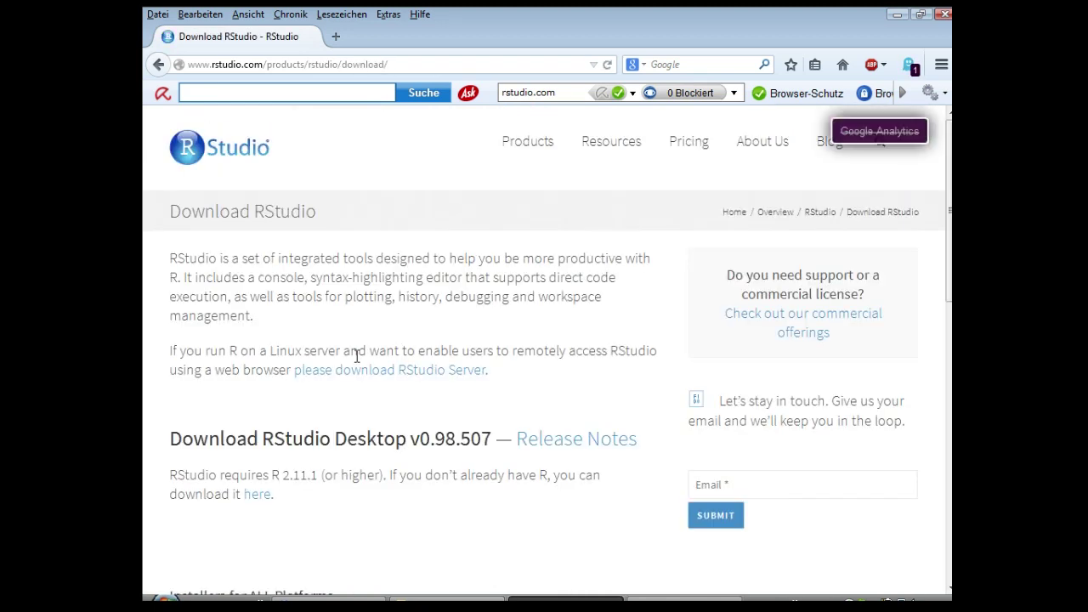
Scroll down to the 'Installers for ALL Platforms' table listing RStudio 0.98.507
{"action": "left_click_drag", "start_coordinate": [949, 248], "coordinate": [949, 385]}
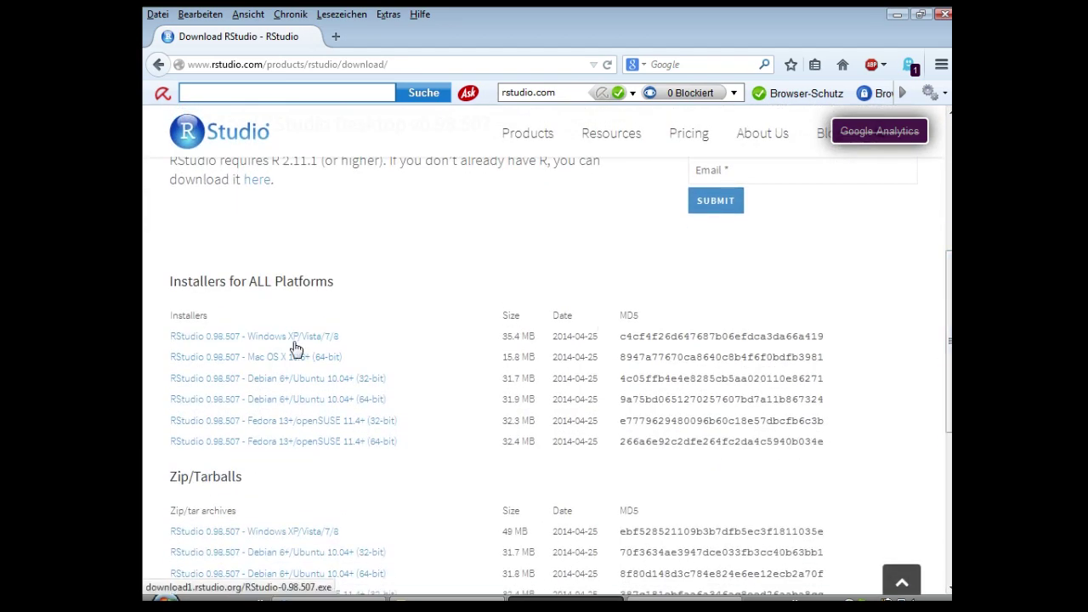